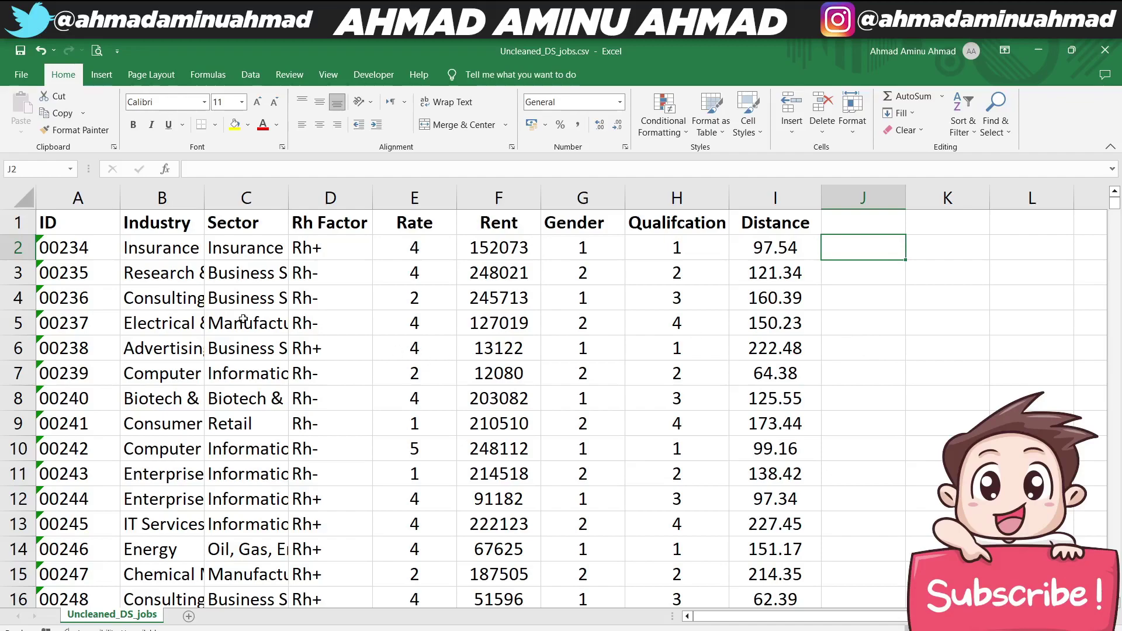
Review the Industry, Sector and Rh Factor values in the first rows of the sheet
left_click(158, 224)
left_click(153, 248)
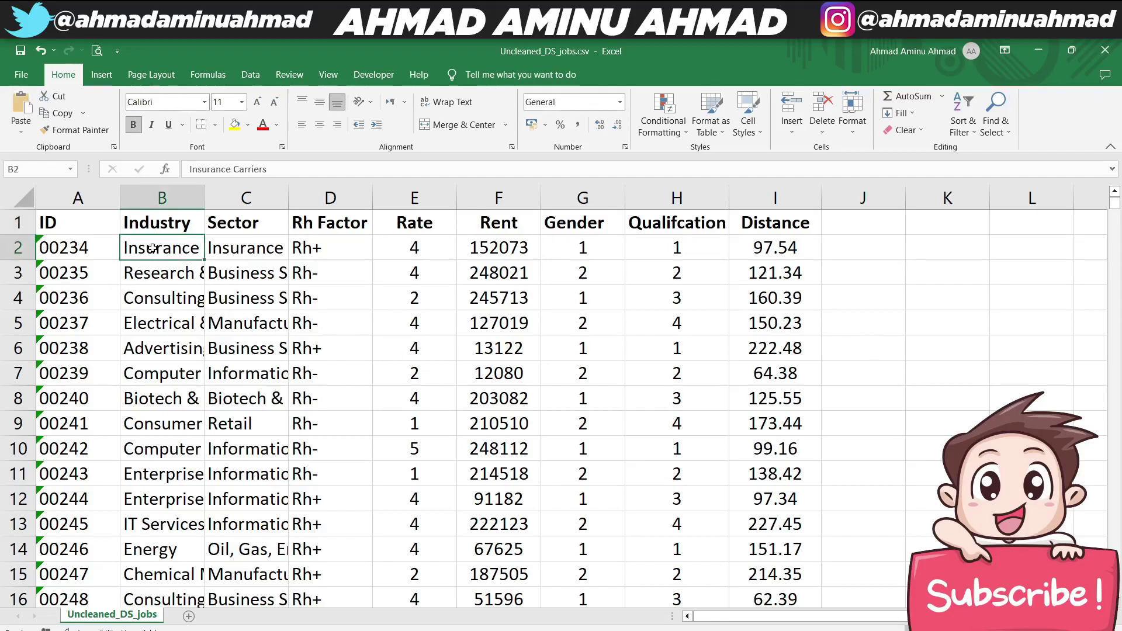
left_click(157, 283)
left_click_drag(165, 236, 179, 416)
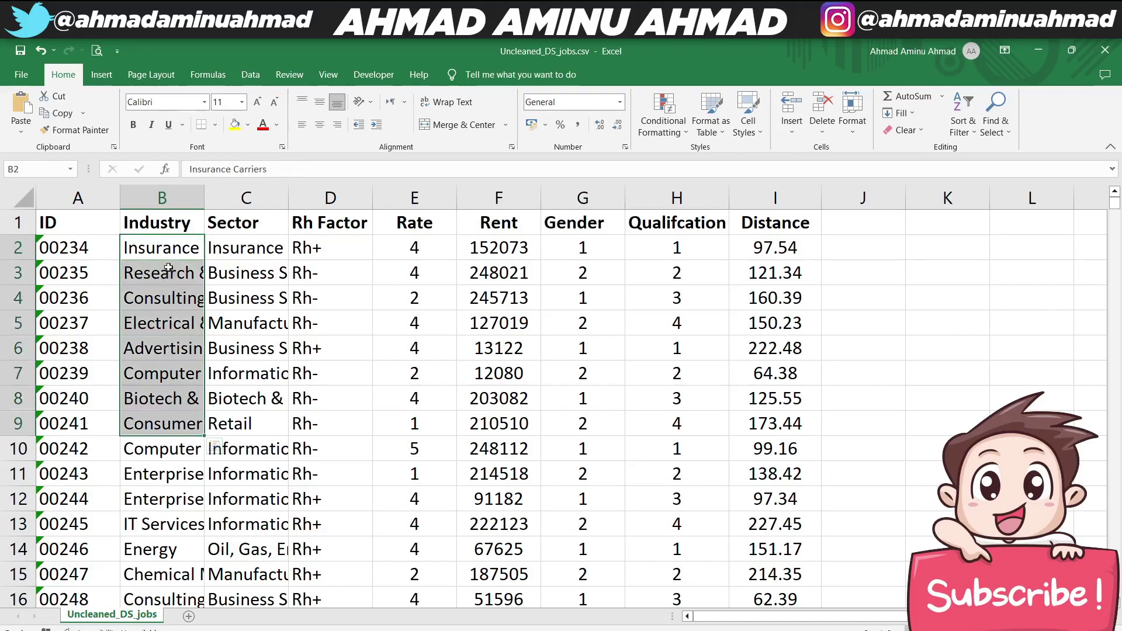
left_click_drag(168, 247, 174, 345)
left_click(168, 246)
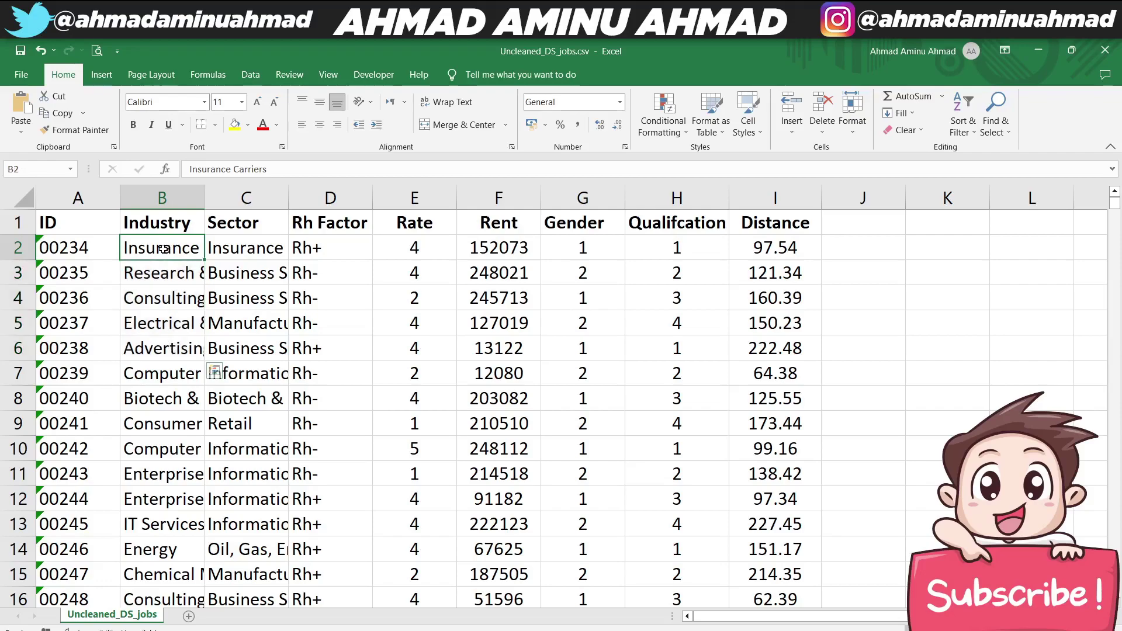
left_click(243, 248)
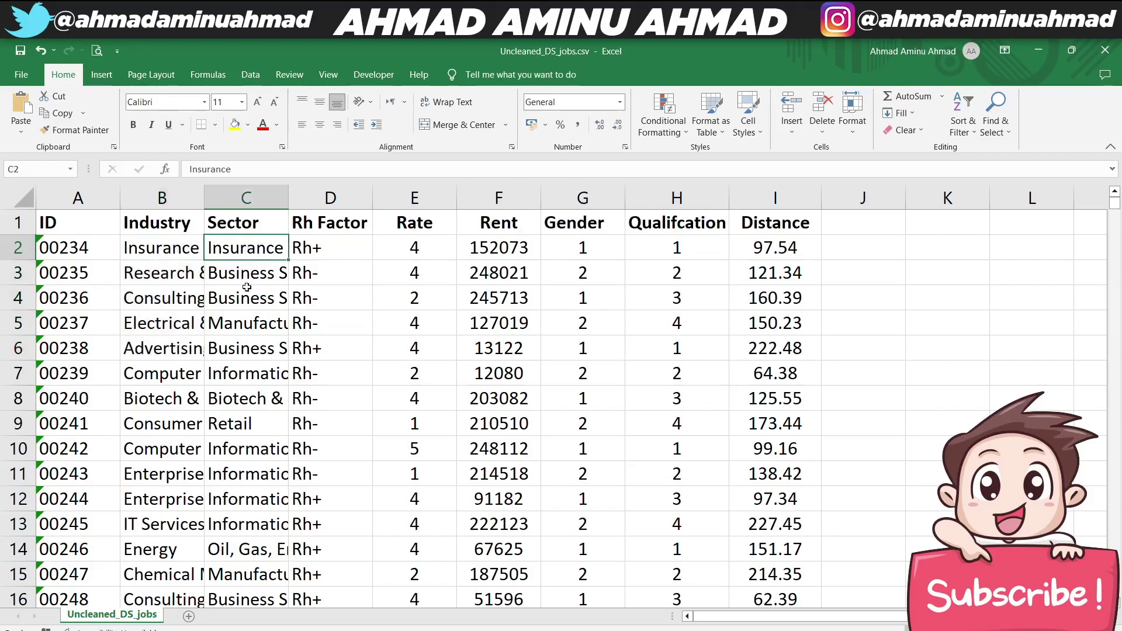
left_click(245, 301)
left_click(231, 380)
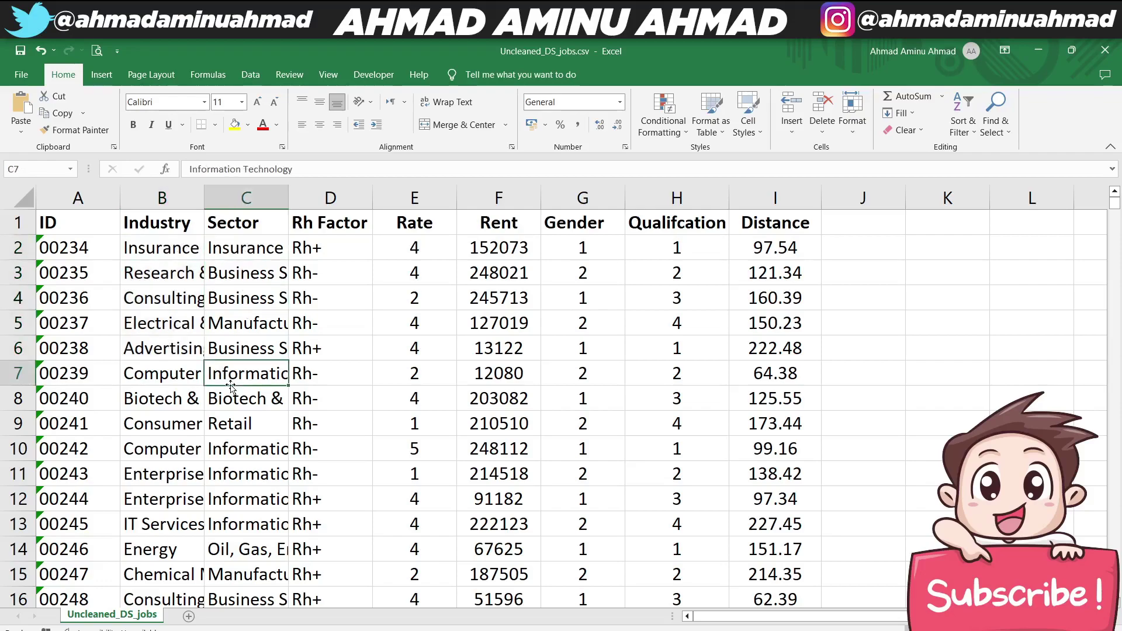
left_click_drag(318, 249, 328, 388)
left_click(322, 250)
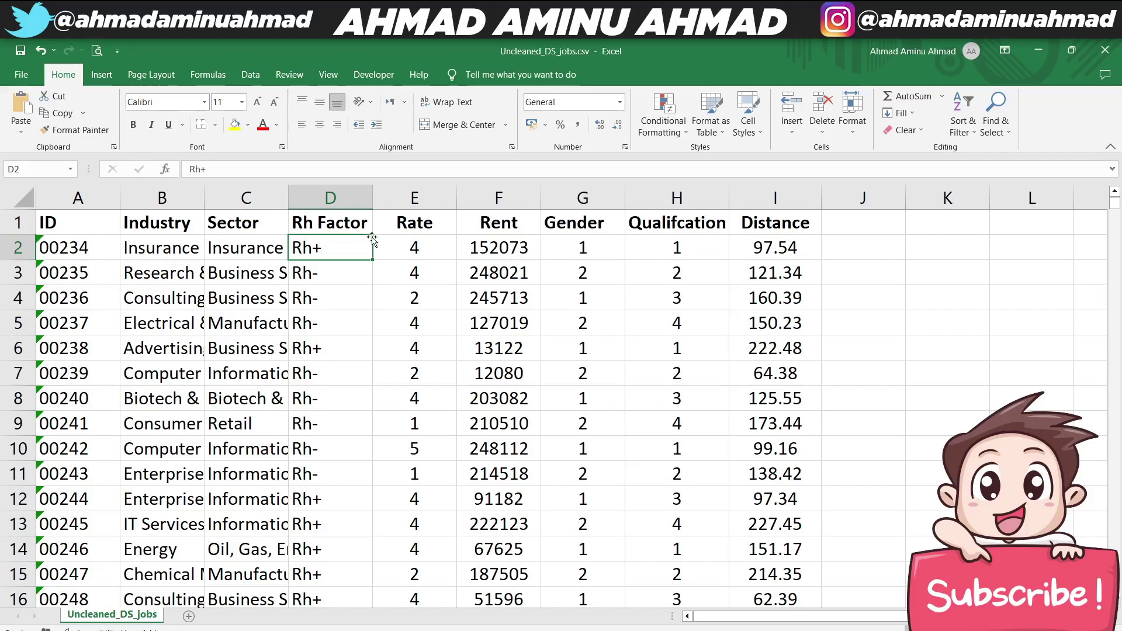
Inspect the Rate value and the Rent values in rows 2 to 10
left_click(431, 245)
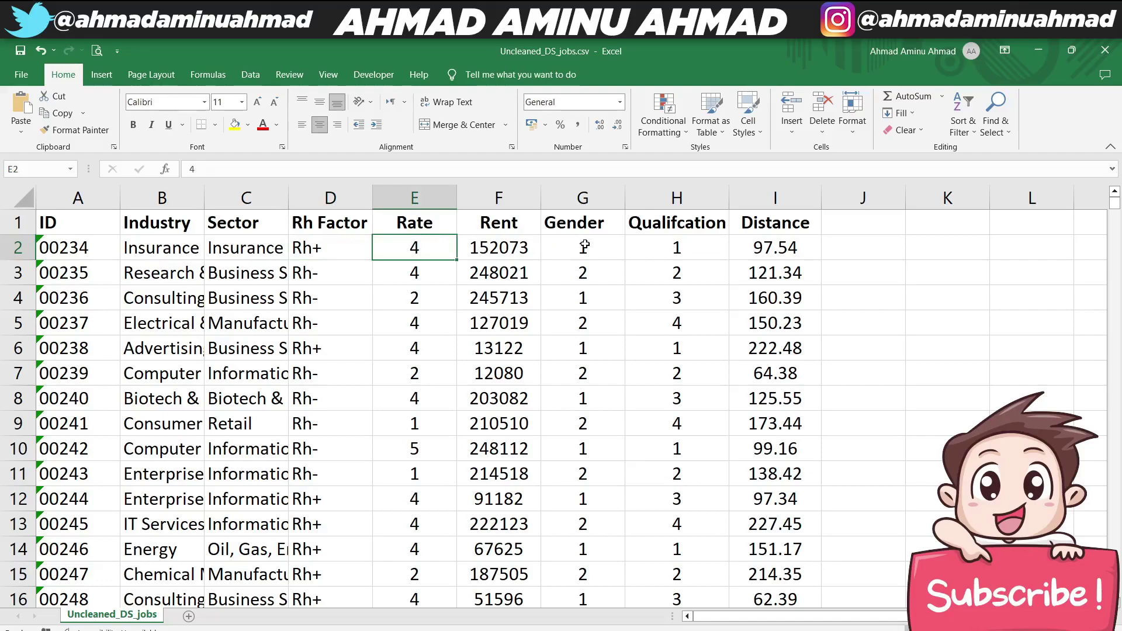
left_click_drag(499, 246, 505, 434)
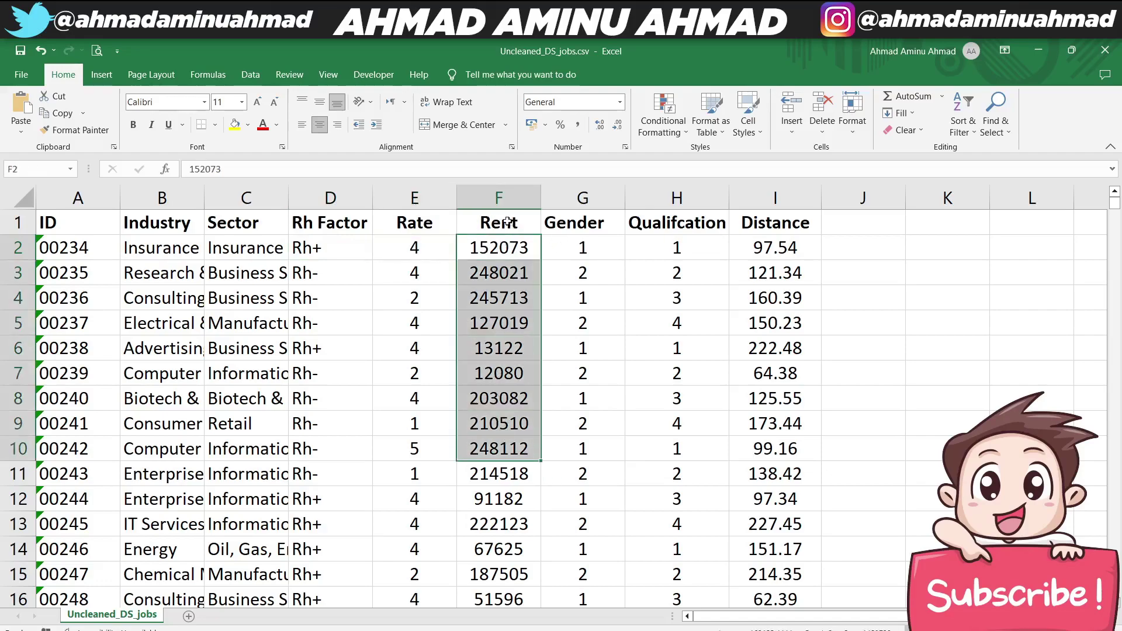
left_click_drag(507, 240, 506, 403)
left_click_drag(508, 257, 506, 374)
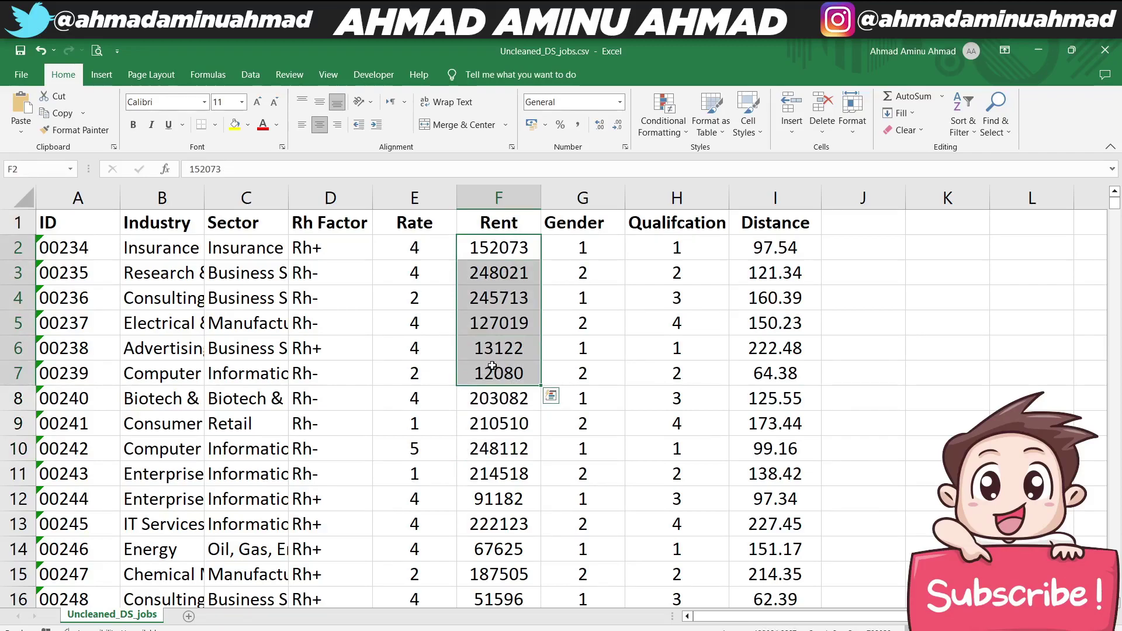
left_click_drag(499, 248, 500, 349)
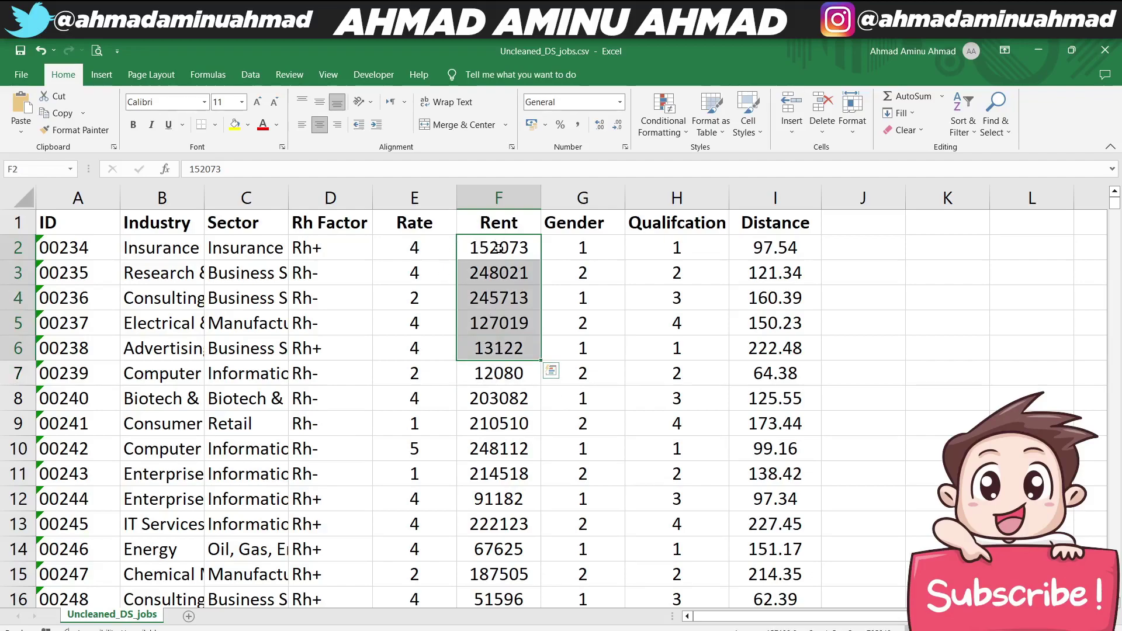
left_click_drag(500, 249, 493, 416)
left_click_drag(499, 247, 497, 400)
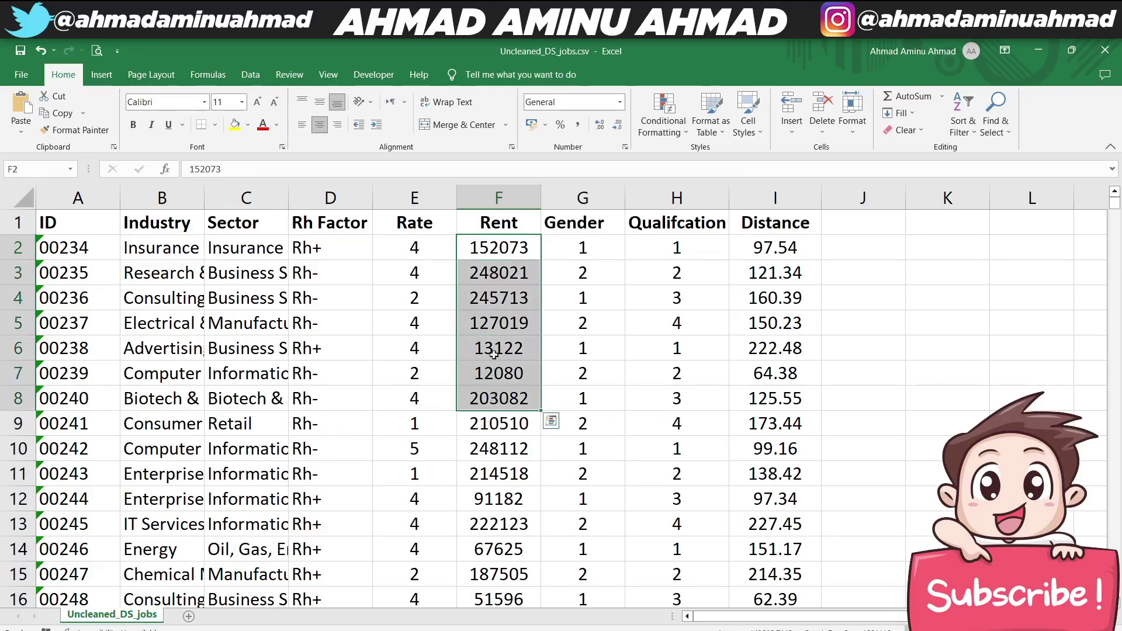
left_click_drag(501, 247, 502, 403)
left_click_drag(500, 242, 494, 339)
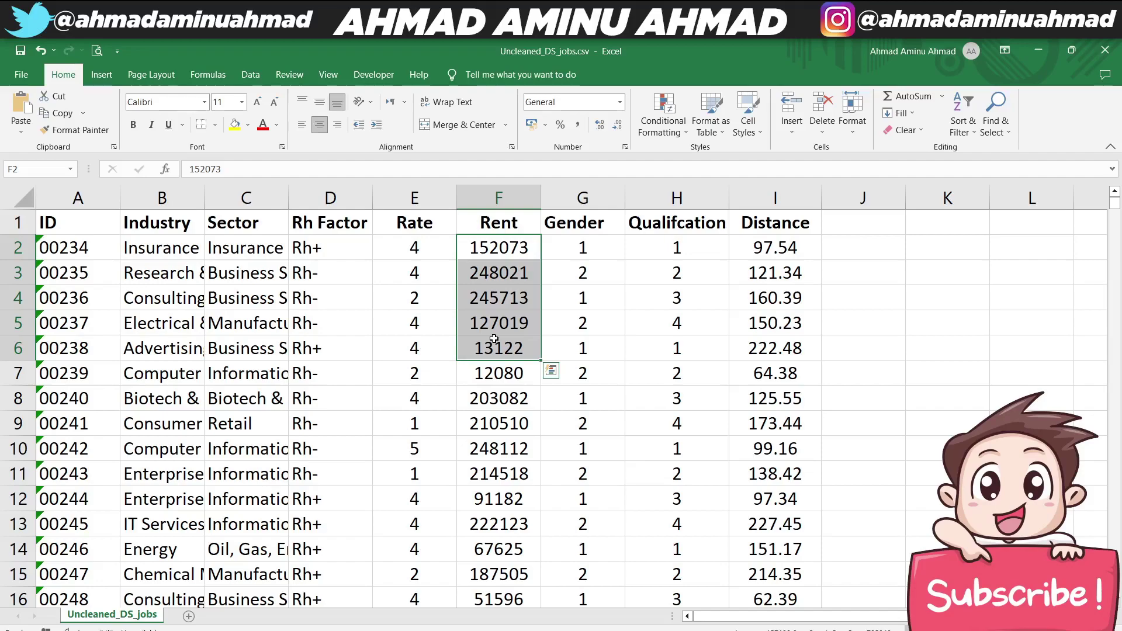
Review the Distance values and the Gender codes in rows 2 to 12
left_click_drag(752, 245, 767, 405)
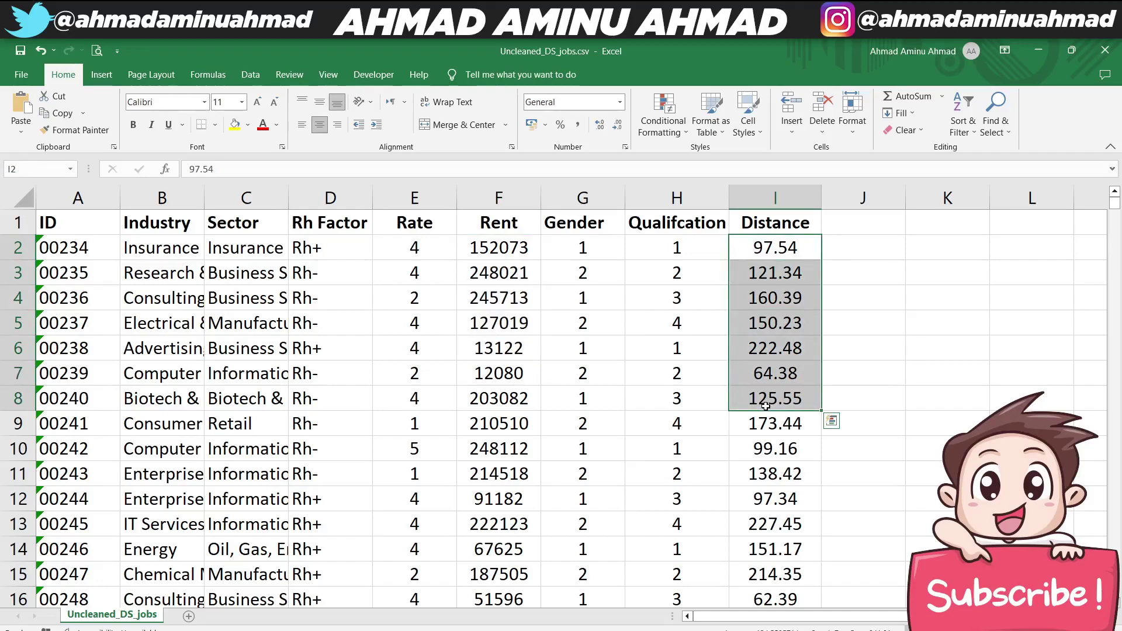
left_click_drag(766, 248, 760, 535)
left_click_drag(740, 269, 738, 404)
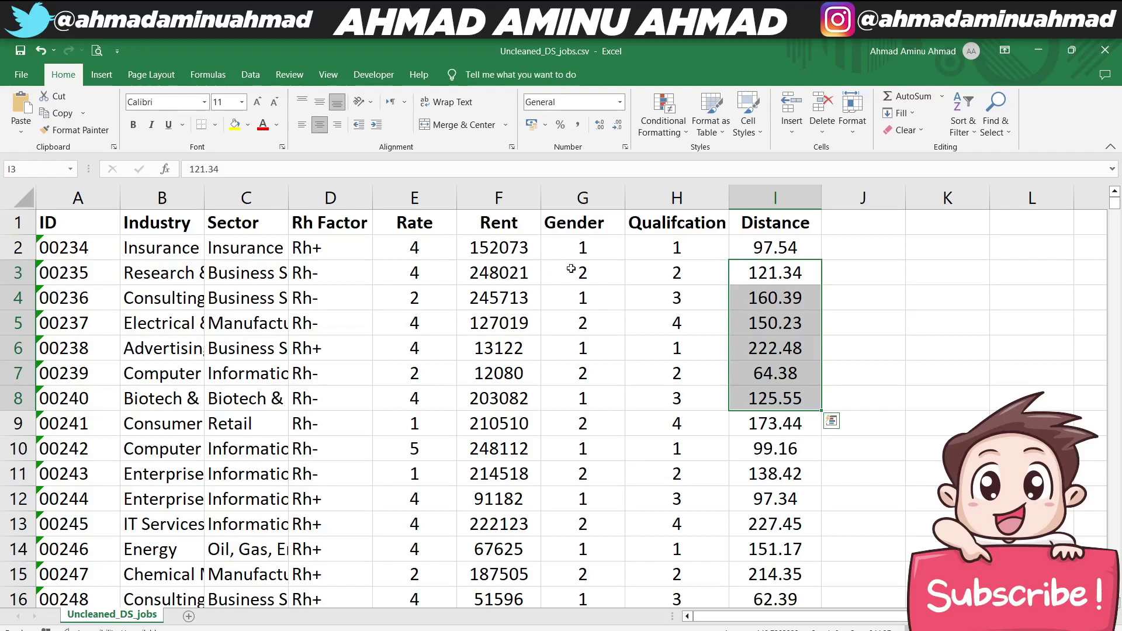
left_click(591, 248)
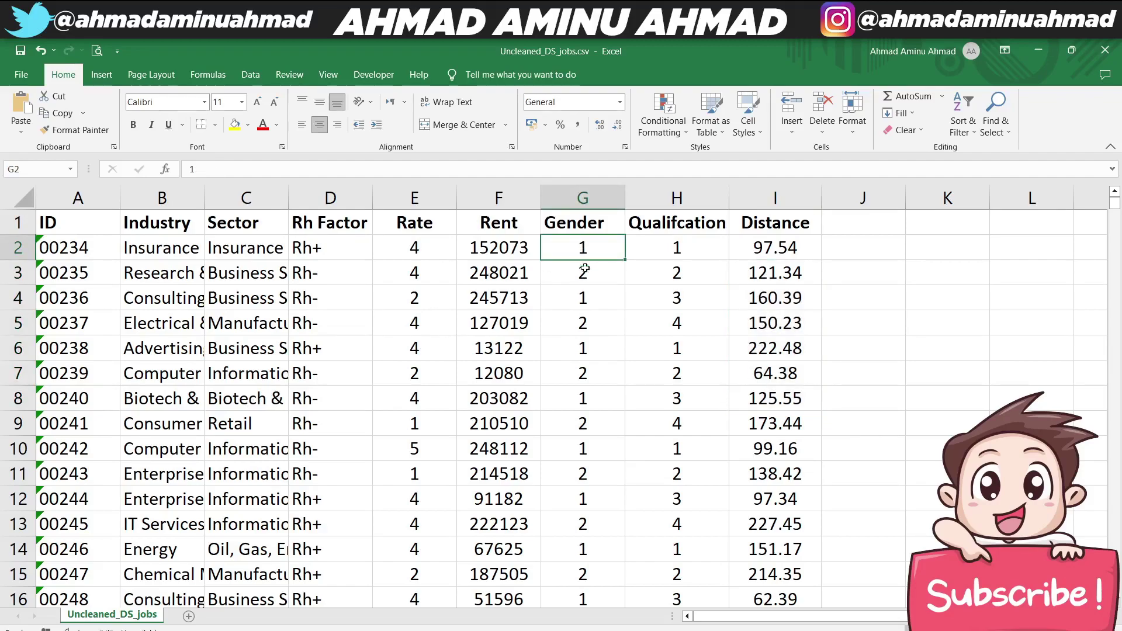
left_click_drag(584, 269, 583, 502)
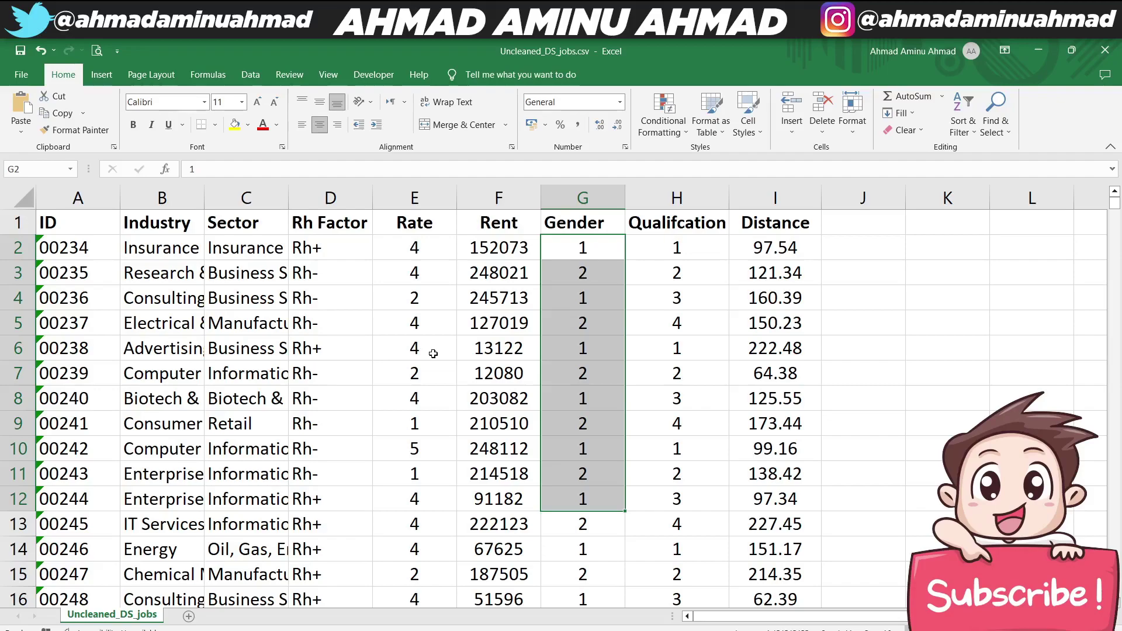
mouse_move(586, 250)
left_mouse_down()
mouse_move(598, 455)
mouse_move(570, 242)
left_mouse_up()
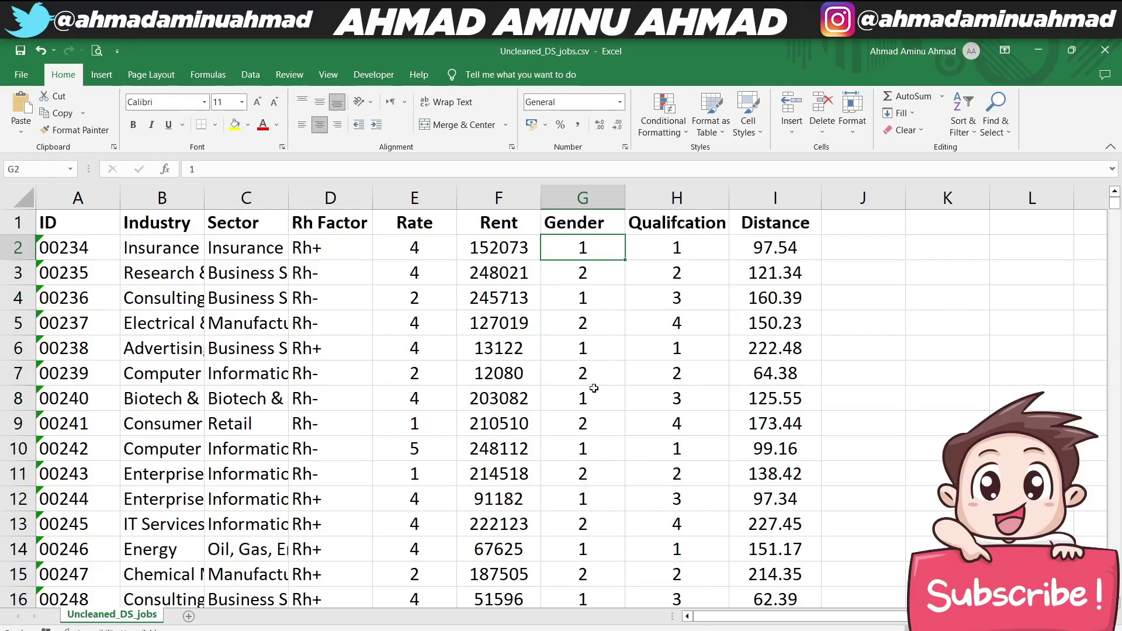
left_click_drag(586, 248, 618, 468)
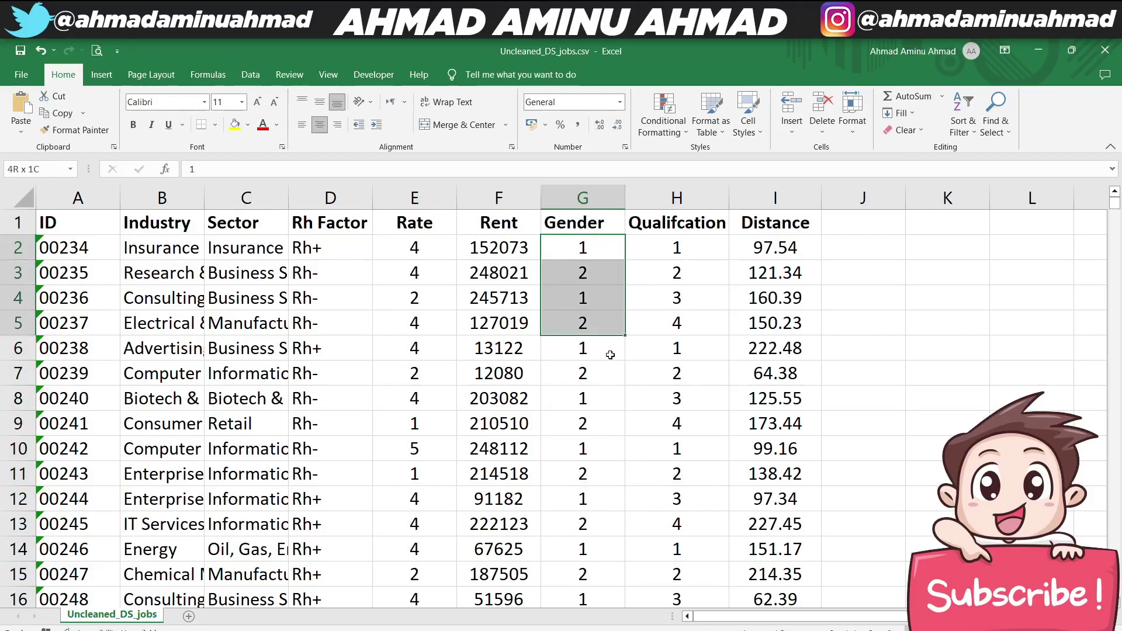
left_click(588, 250)
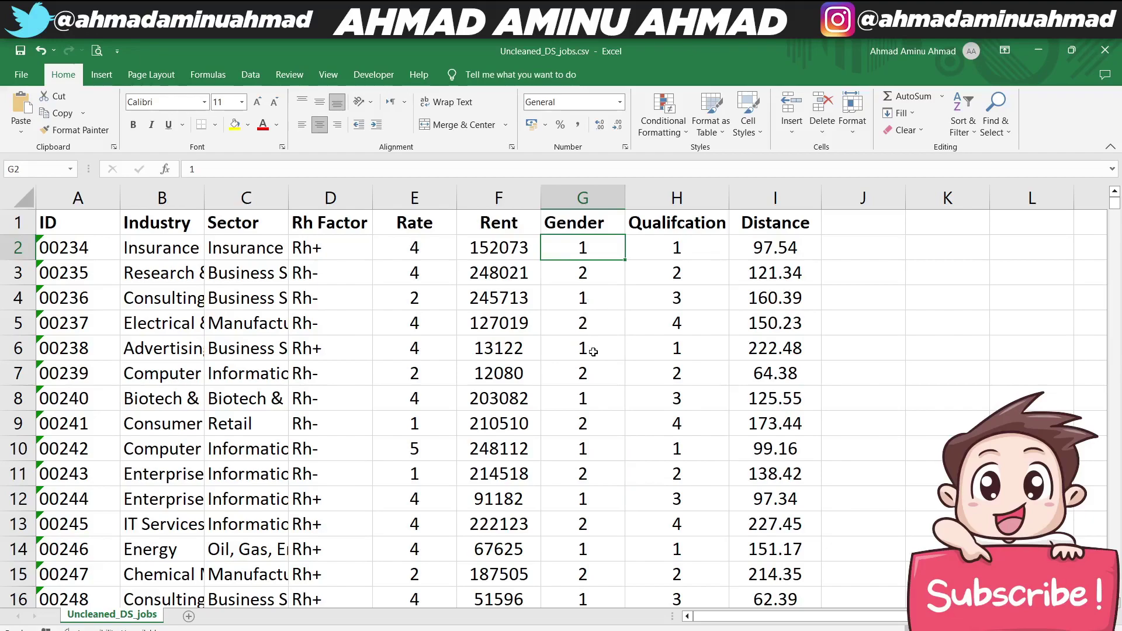
left_click_drag(581, 242, 587, 472)
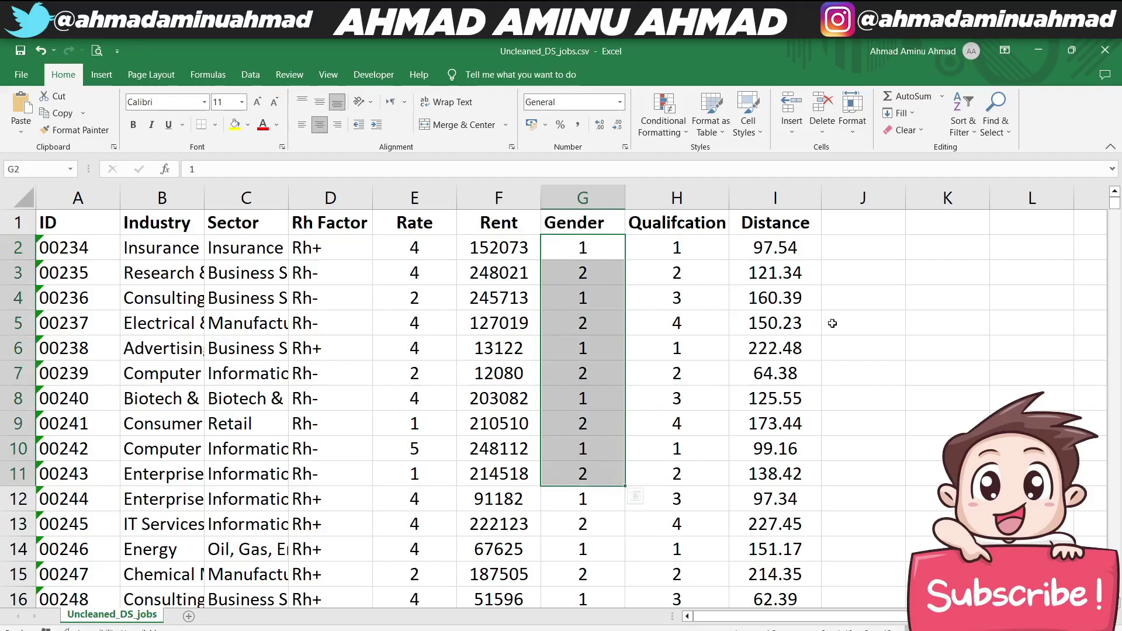
left_click_drag(589, 247, 589, 426)
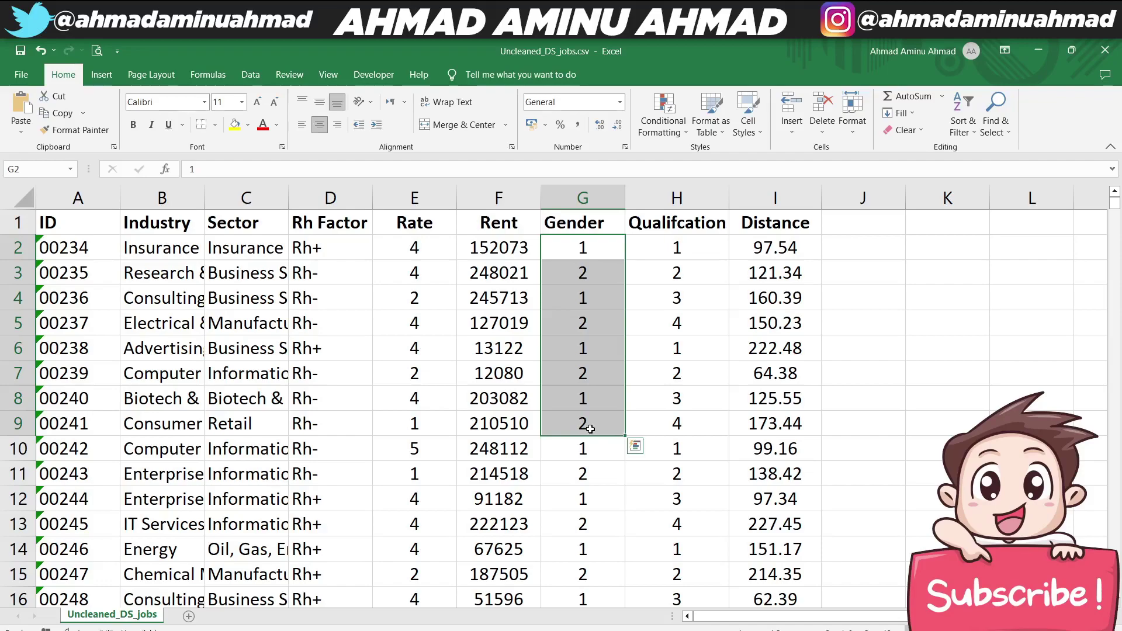
Insert a blank column H after Gender and start editing cell H2
right_click(684, 199)
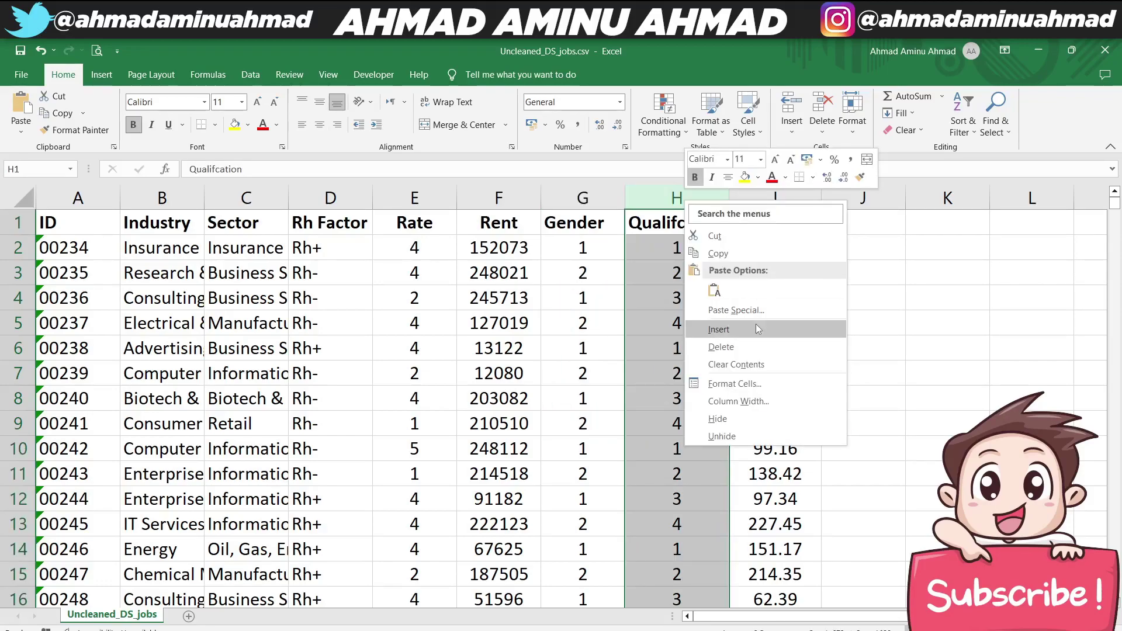
left_click(750, 329)
left_click(647, 246)
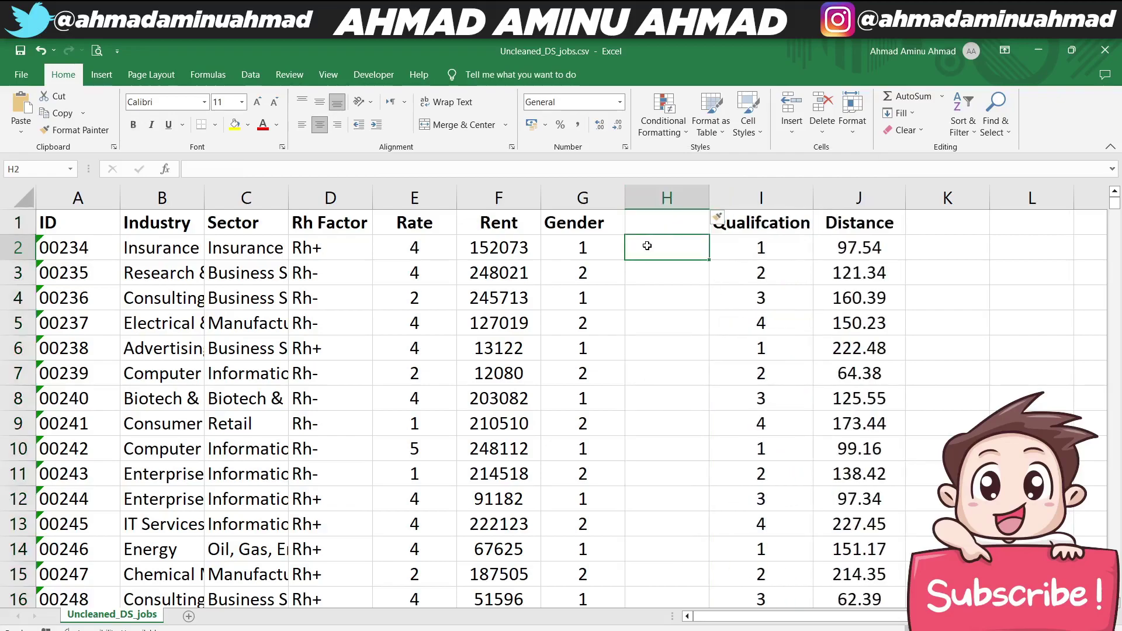
double_click(646, 246)
Enter =IF(G2=1,"Male",IF(G2=2,"Female")) in H2, accepting Excel's parenthesis correction
type("if")
key("BackSpace")
key("BackSpace")
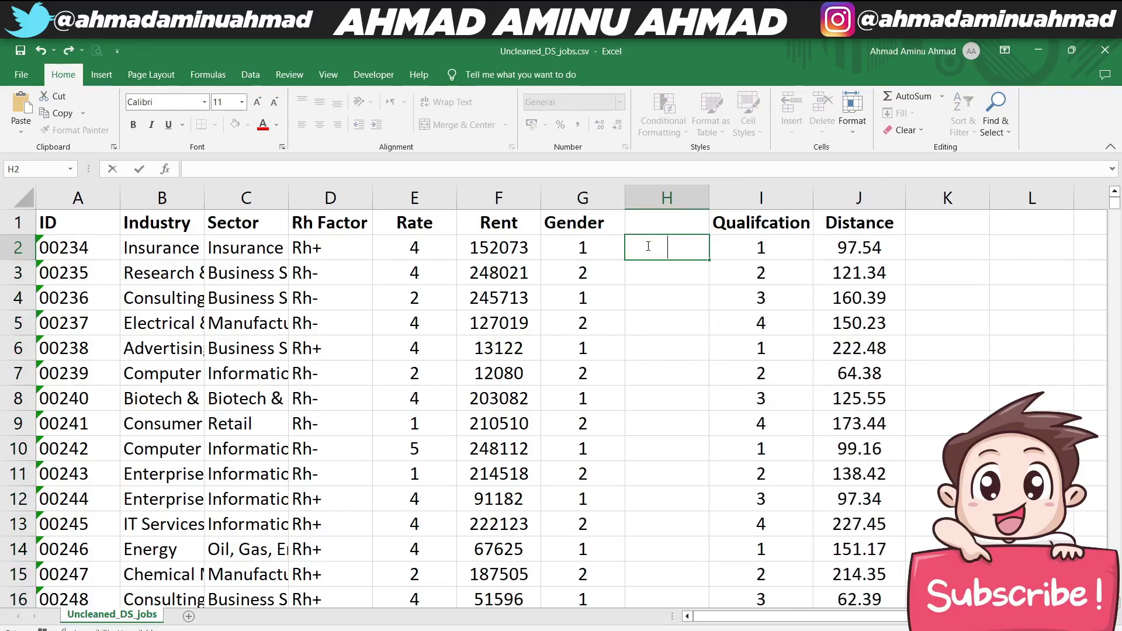
type("=if")
key("Tab")
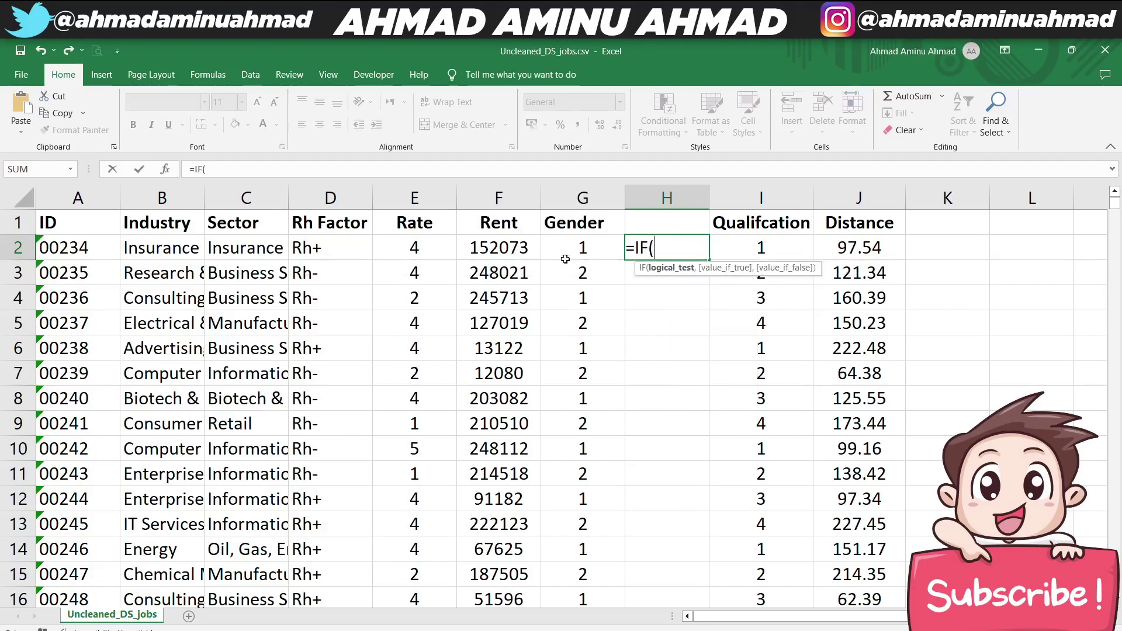
left_click(592, 249)
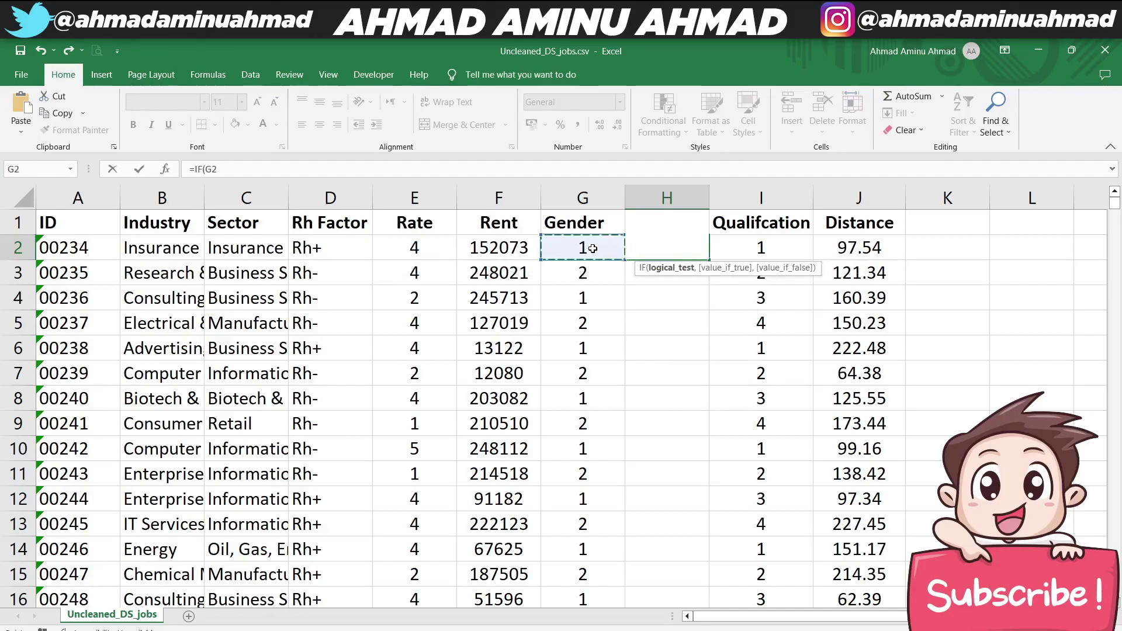
type("=1,\"")
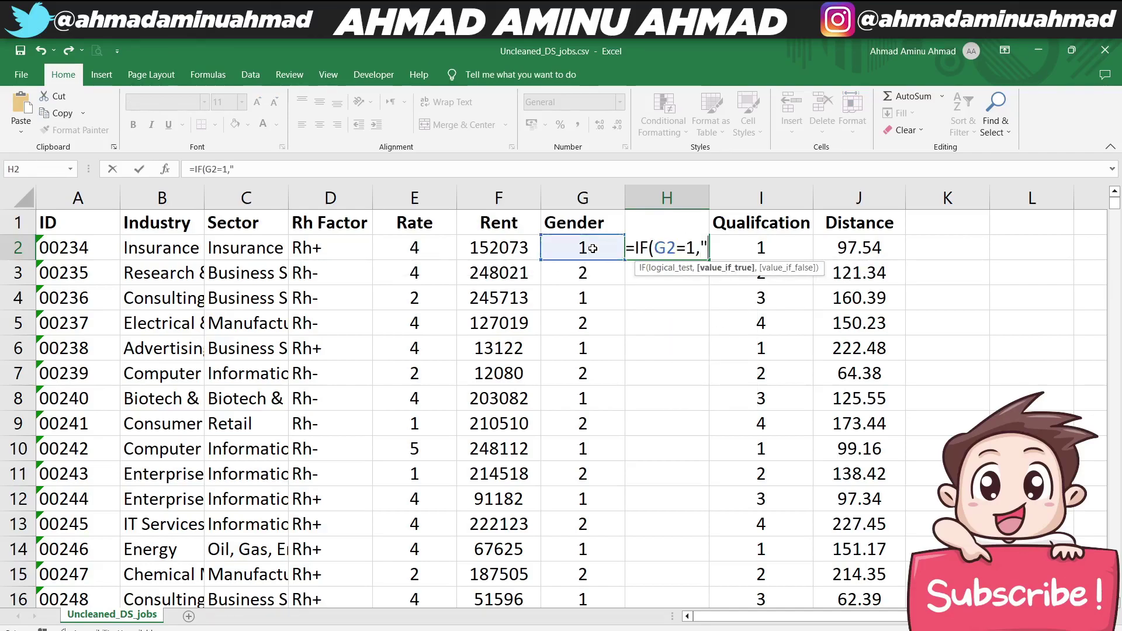
type("Male\",")
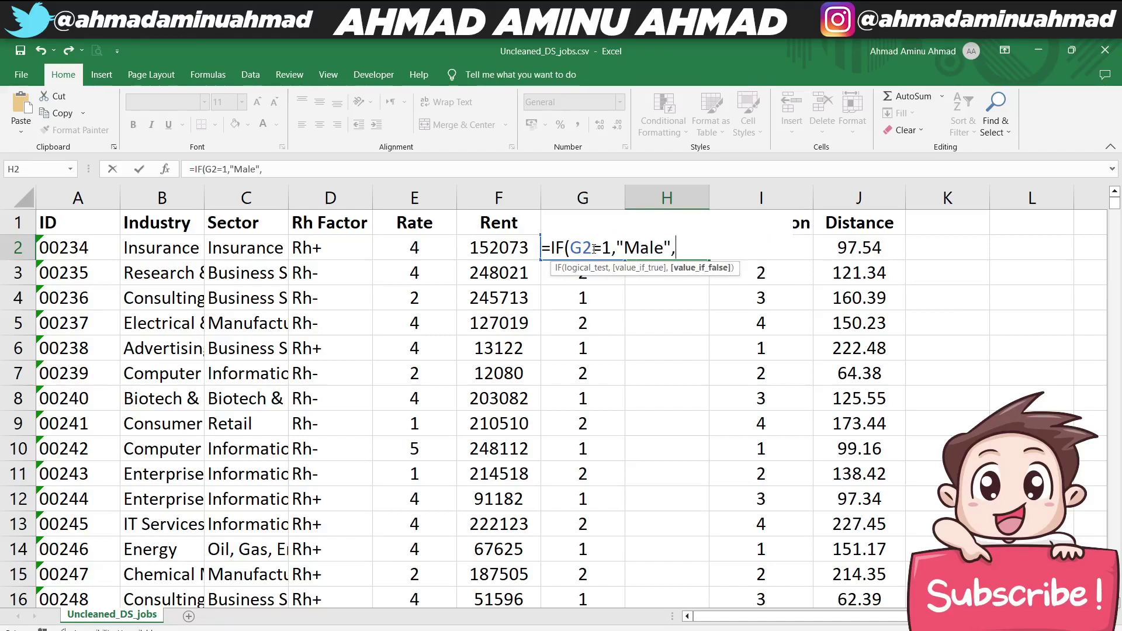
type("if")
key("Tab")
type("g")
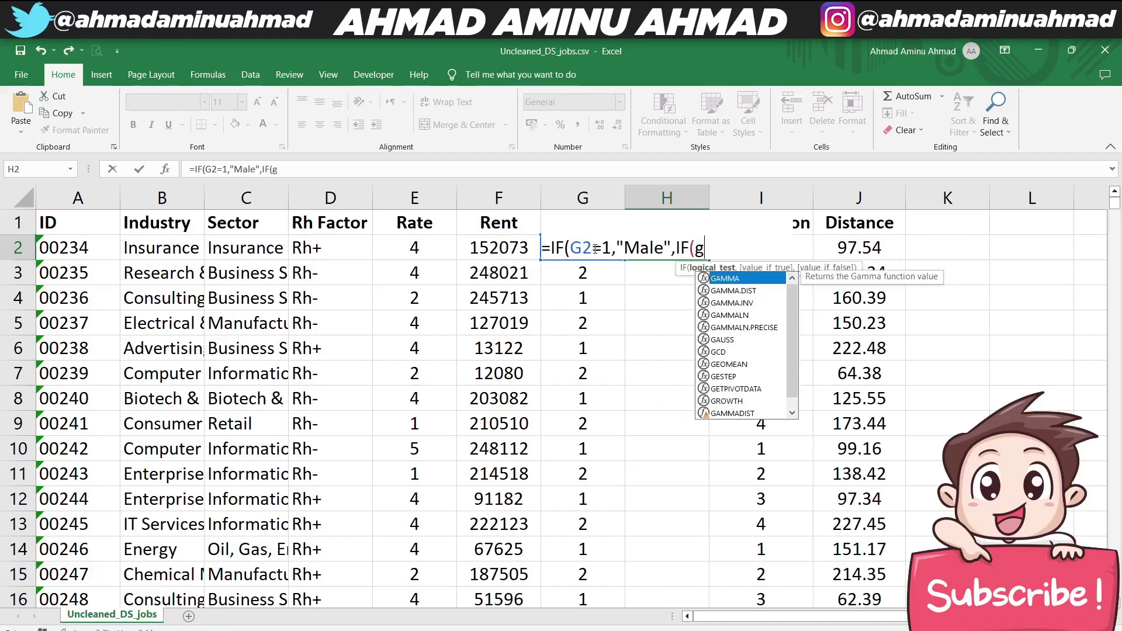
type("2")
key("BackSpace")
key("BackSpace")
type("G")
type("2=2")
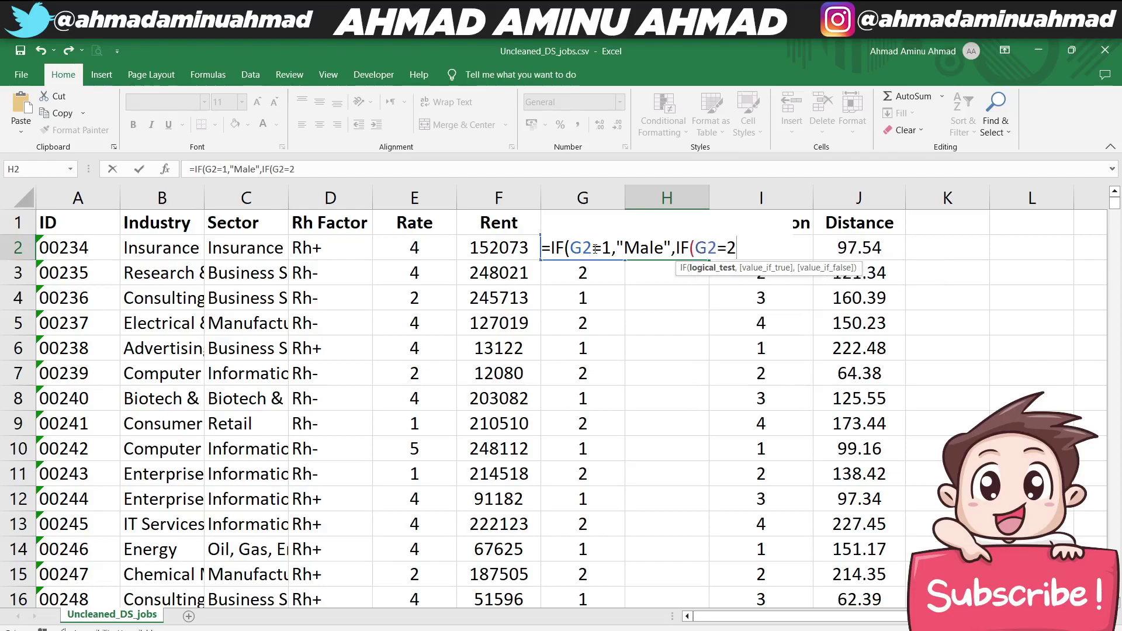
type(",\"F")
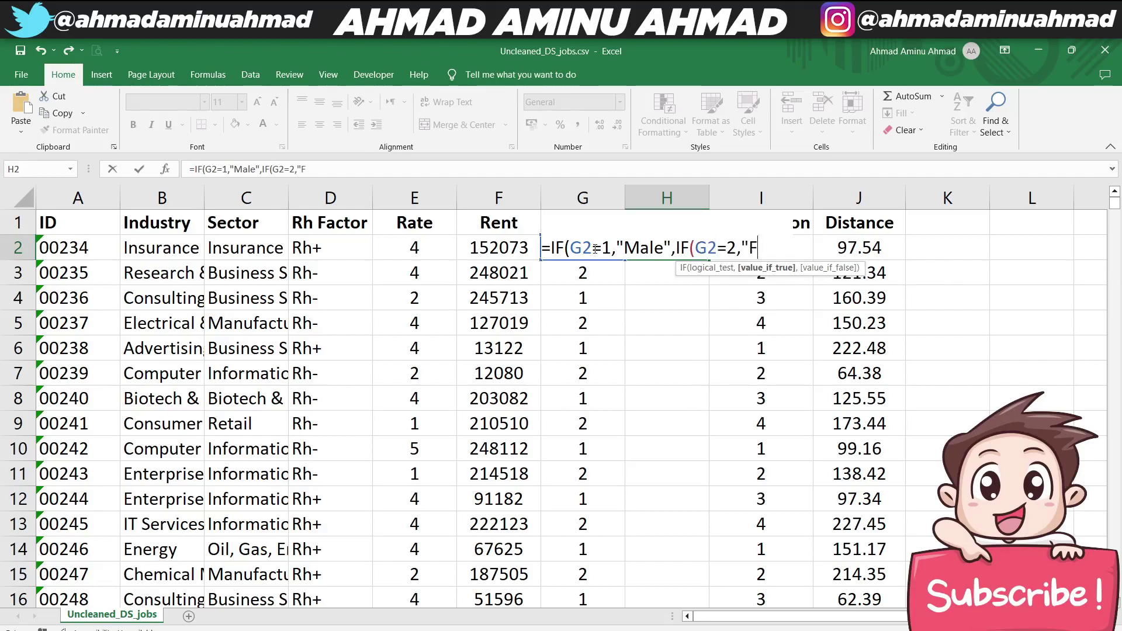
type("emale\"")
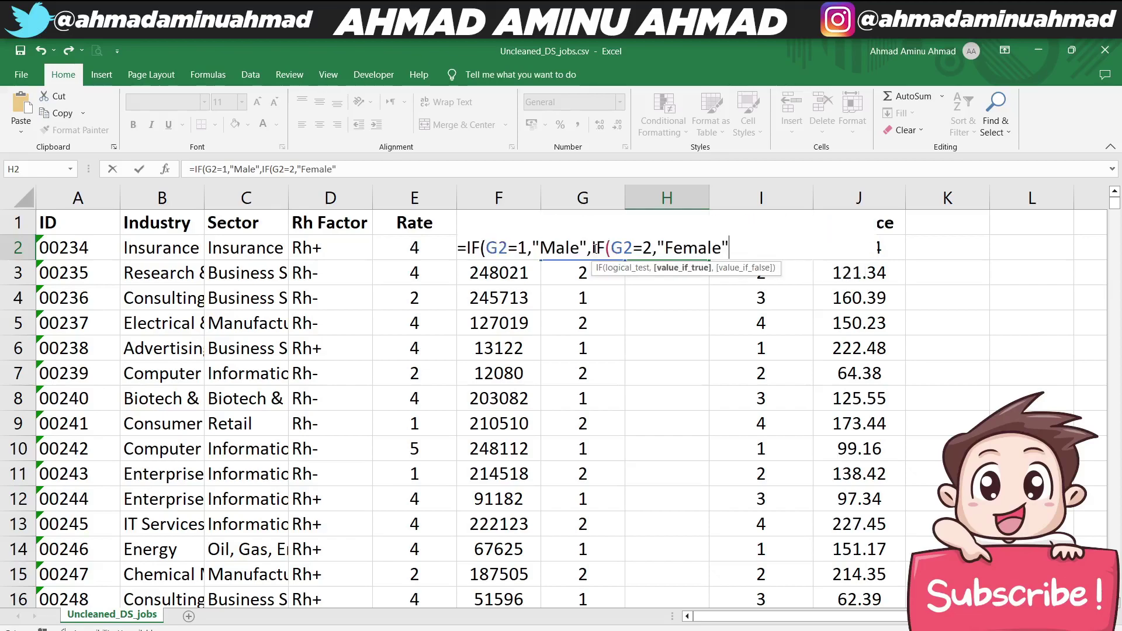
type(")")
key("Return")
key("Return")
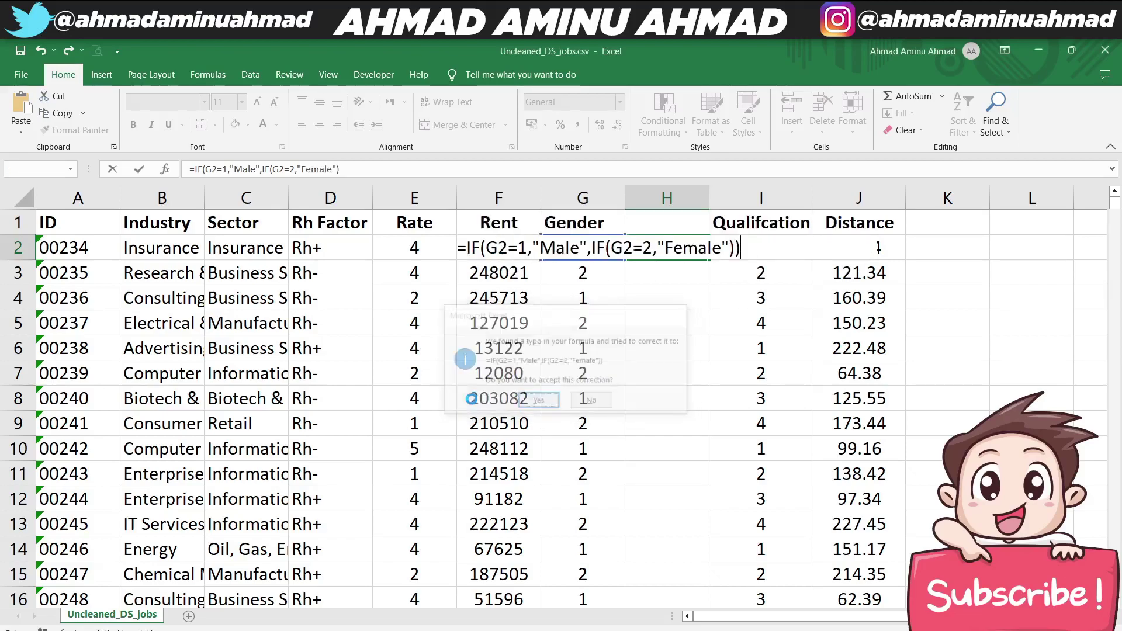
left_click(650, 243)
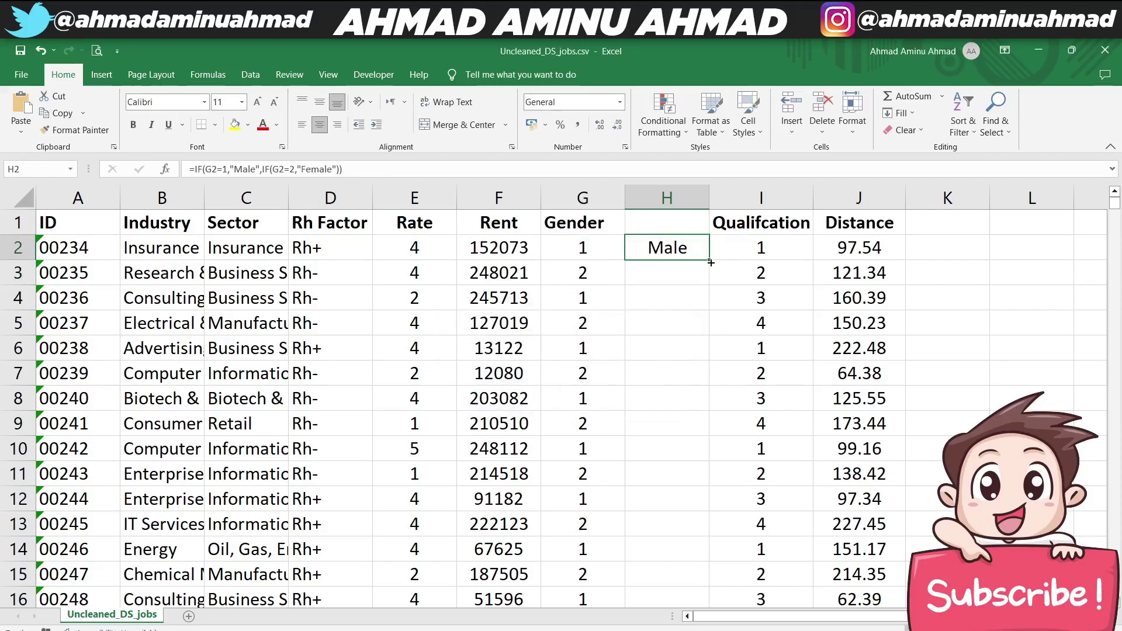
Fill the H2 Gender formula down the whole of column H
double_click(710, 262)
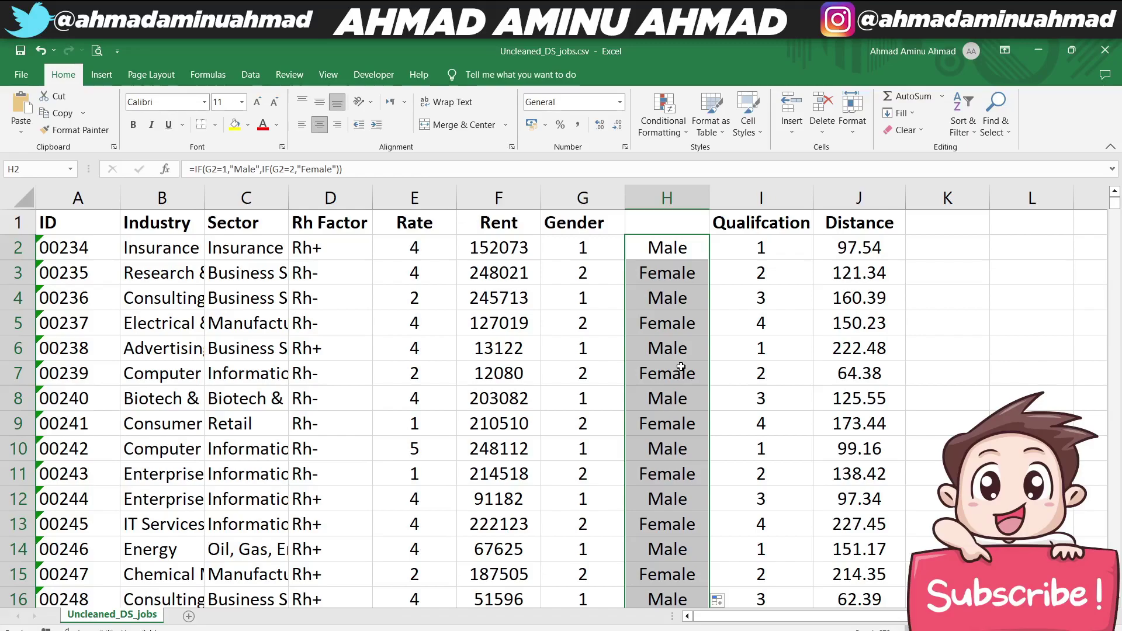
Insert a blank column J after Qualifcation and select cell J2
left_click_drag(751, 246, 772, 426)
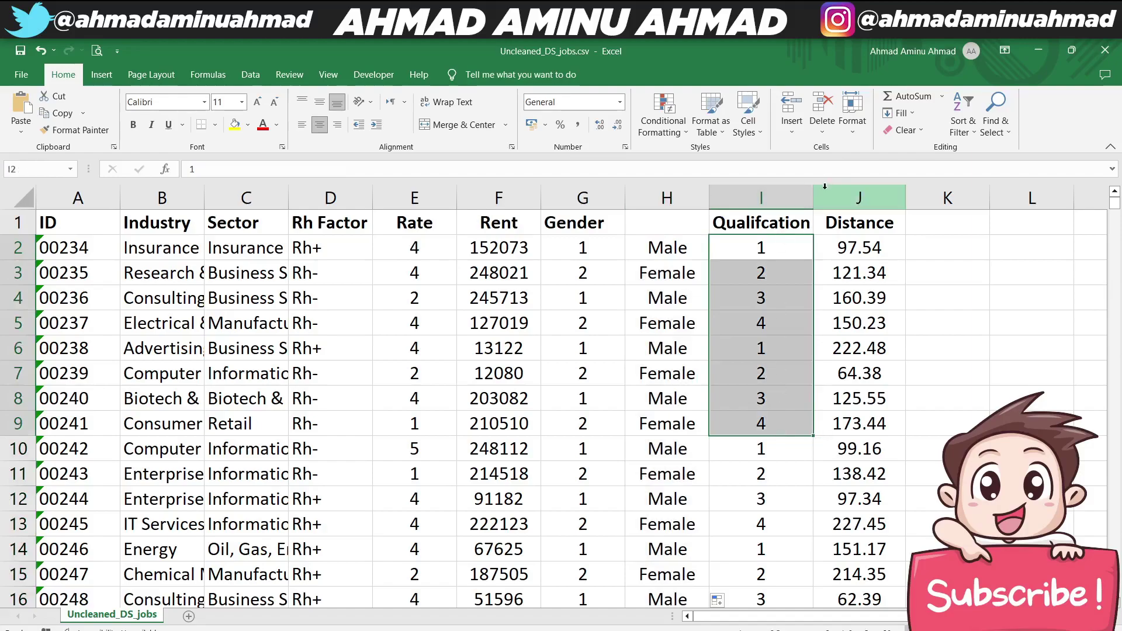
right_click(845, 193)
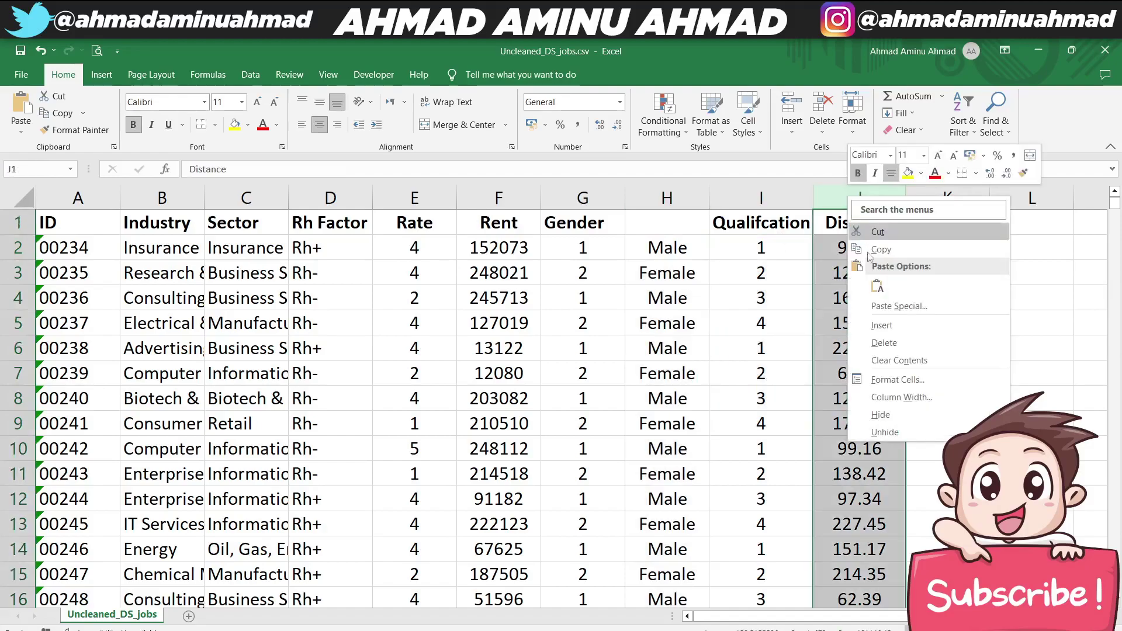
left_click(887, 325)
left_click_drag(760, 248, 777, 397)
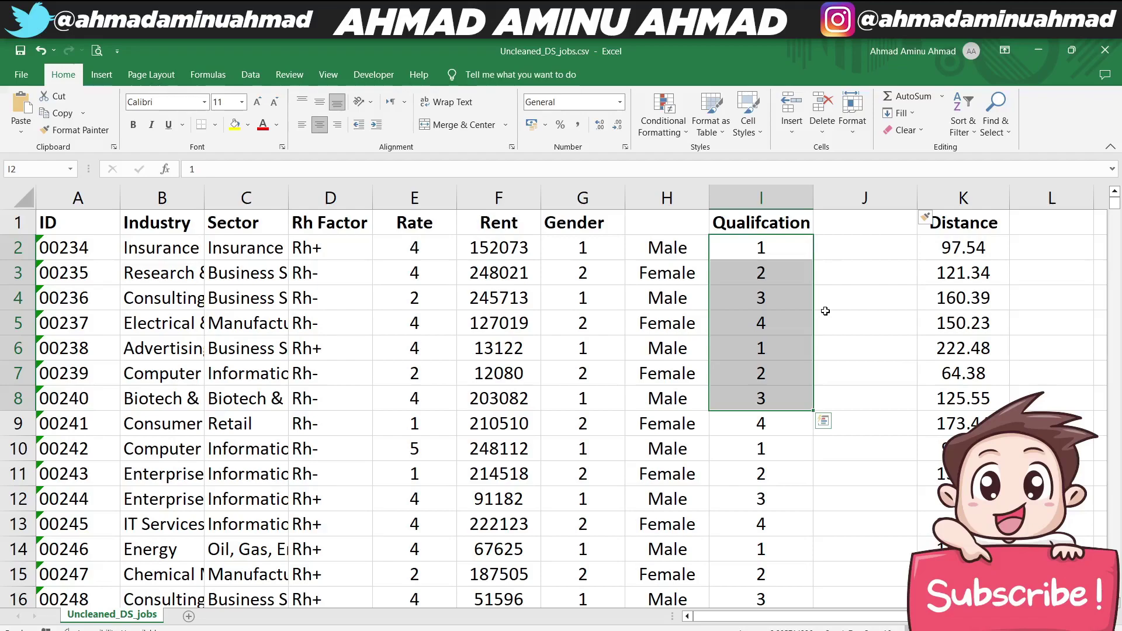
left_click(842, 247)
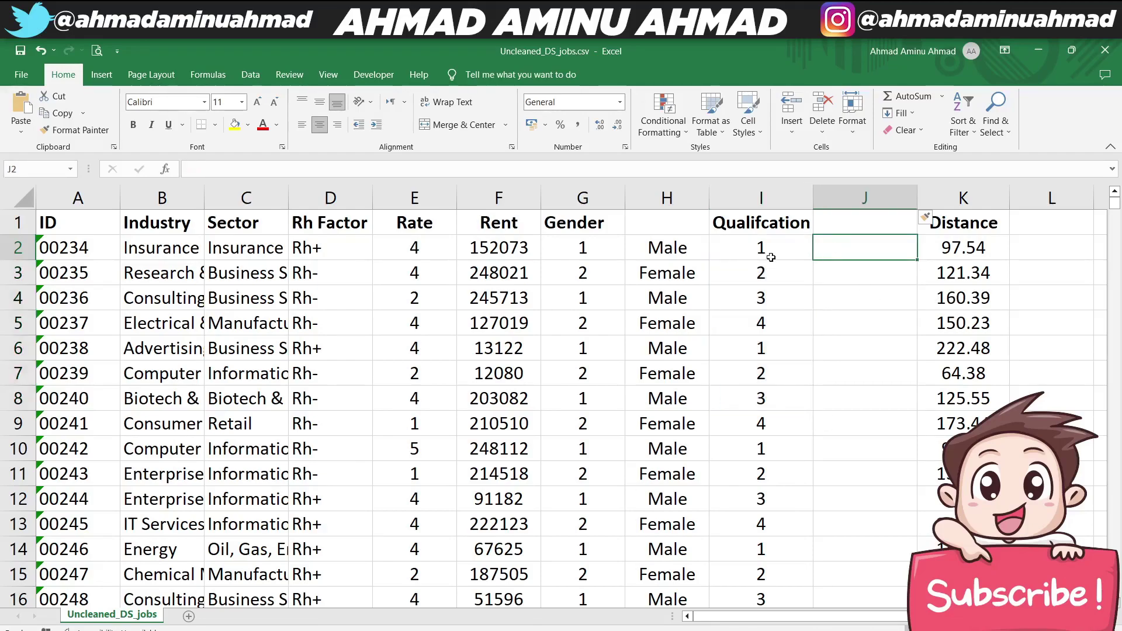
left_click(792, 278)
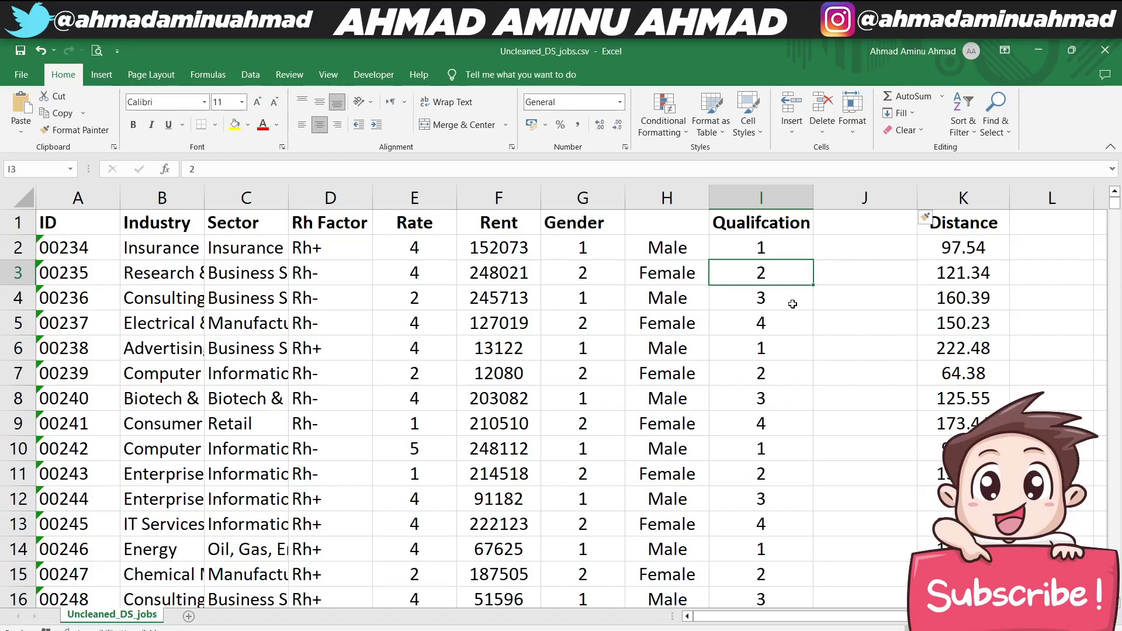
left_click(792, 304)
left_click(797, 324)
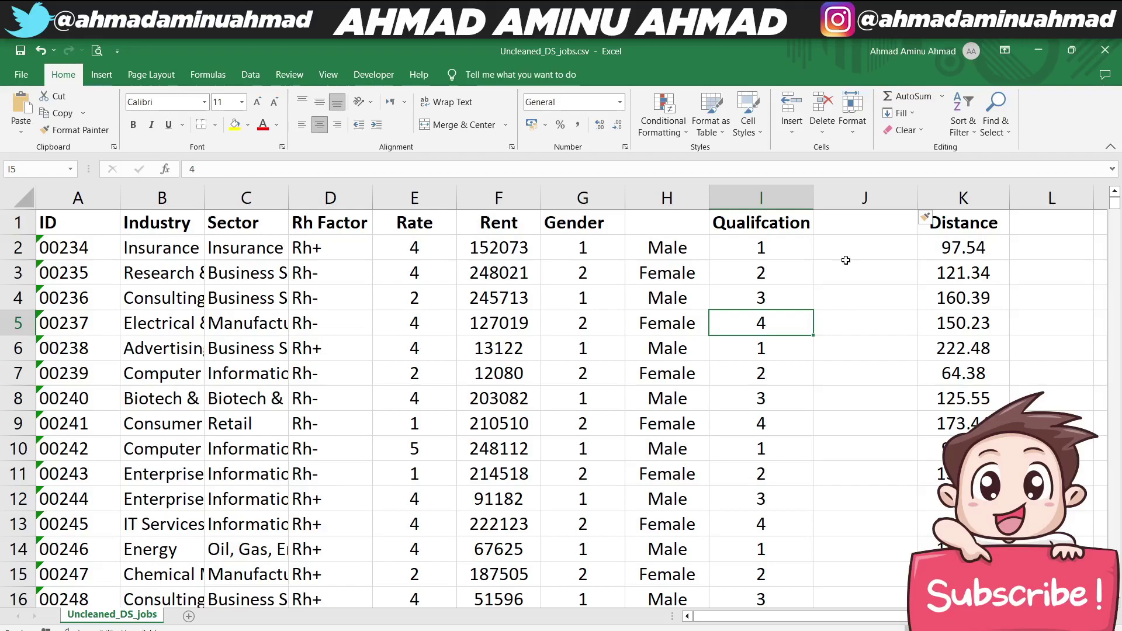
left_click_drag(846, 248, 851, 277)
left_click_drag(772, 250, 766, 424)
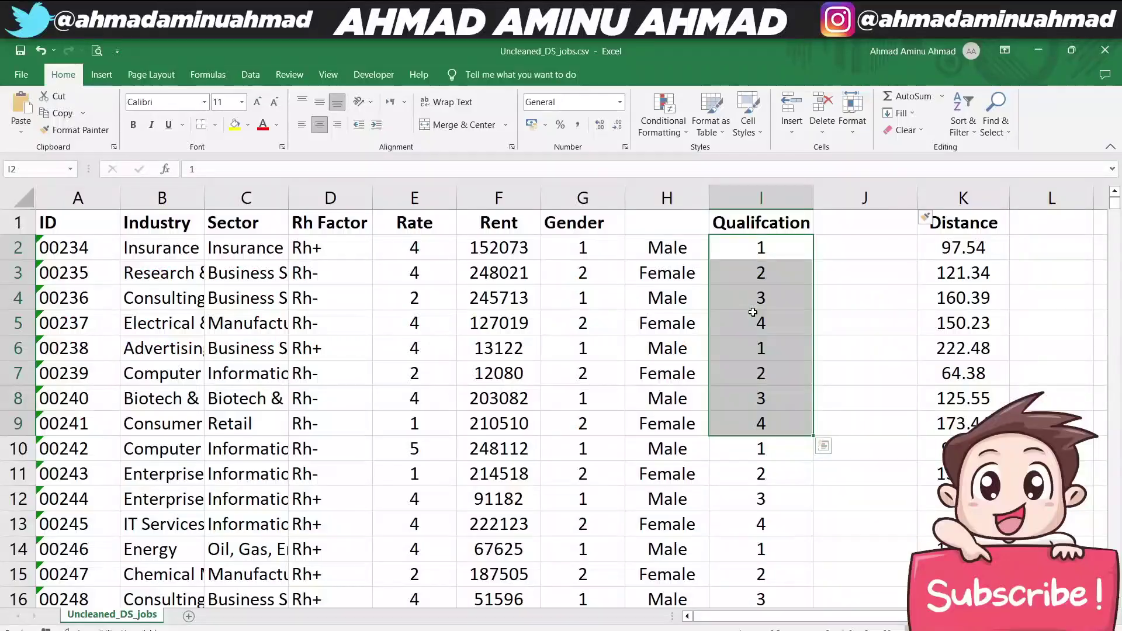
key("Down")
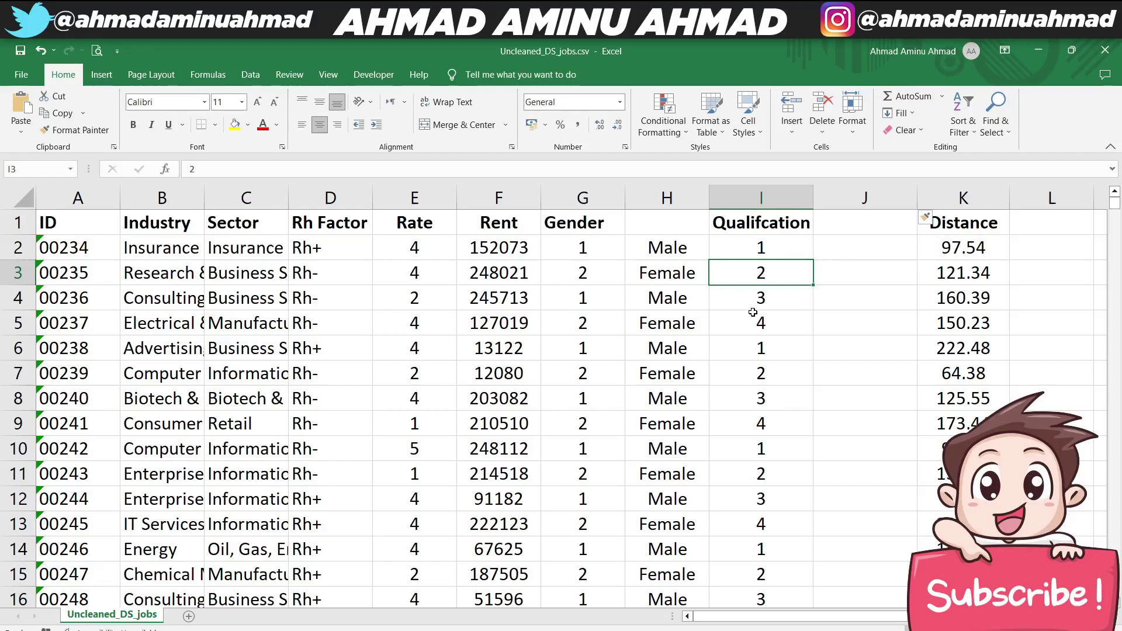
Delete empty column J, then check the Distance values in J2 to J7
right_click(853, 200)
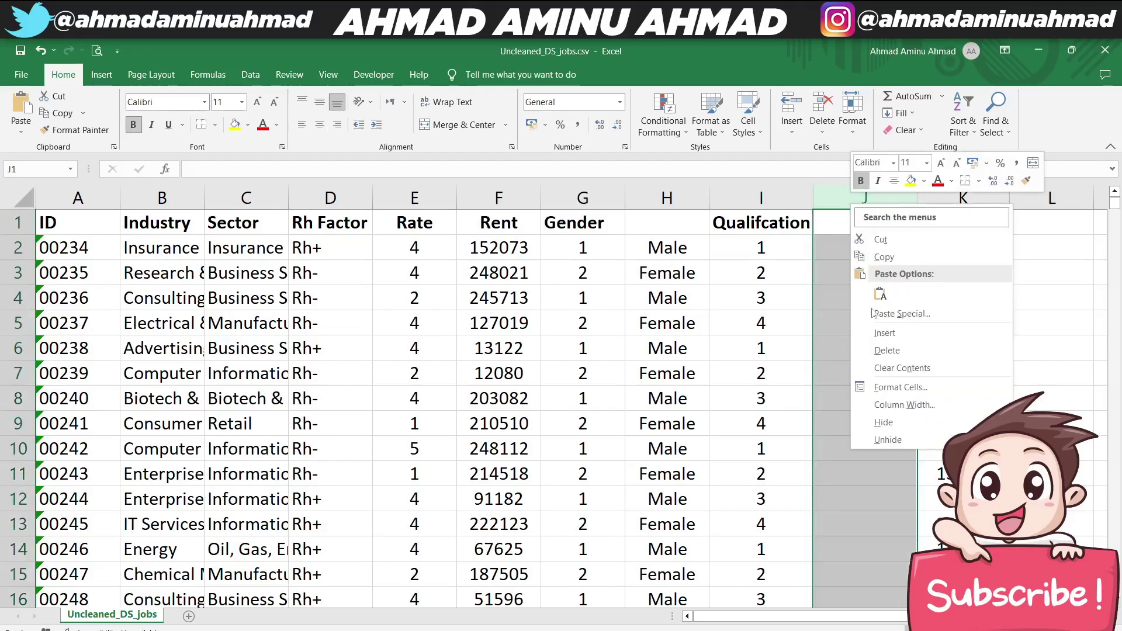
left_click(880, 294)
left_click_drag(859, 248, 860, 373)
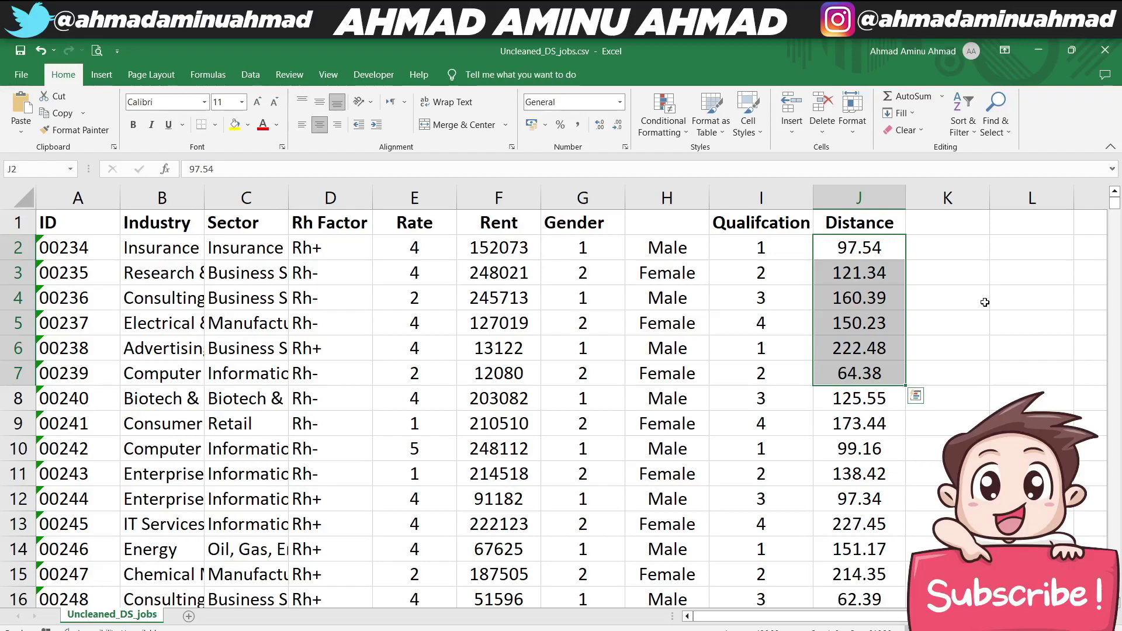
left_click(882, 248)
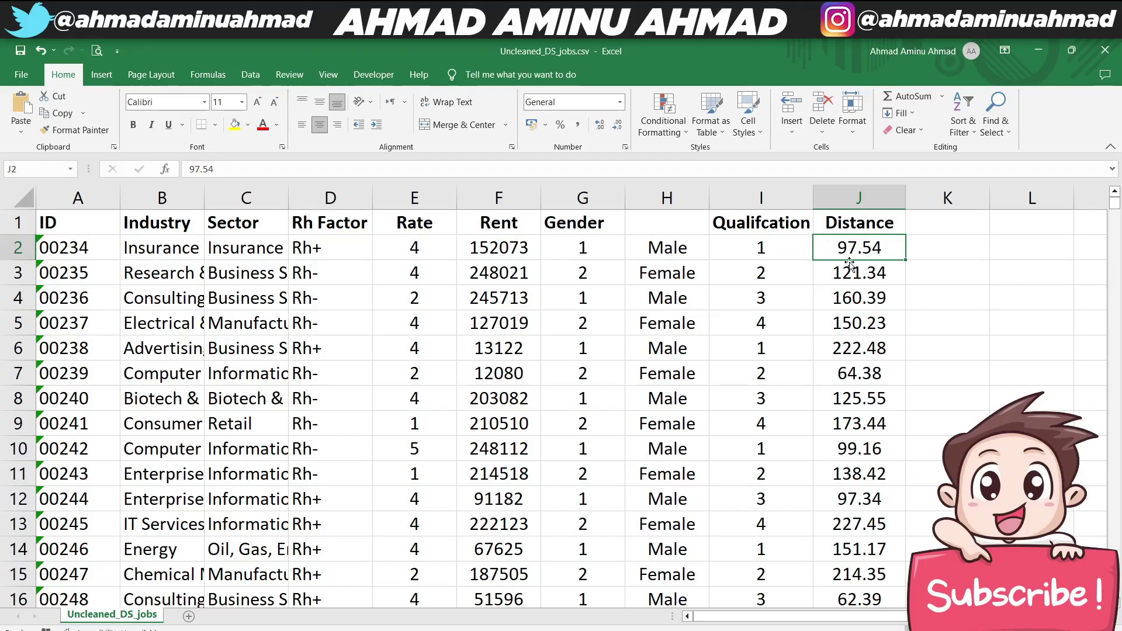
left_click(975, 253)
left_click(857, 250)
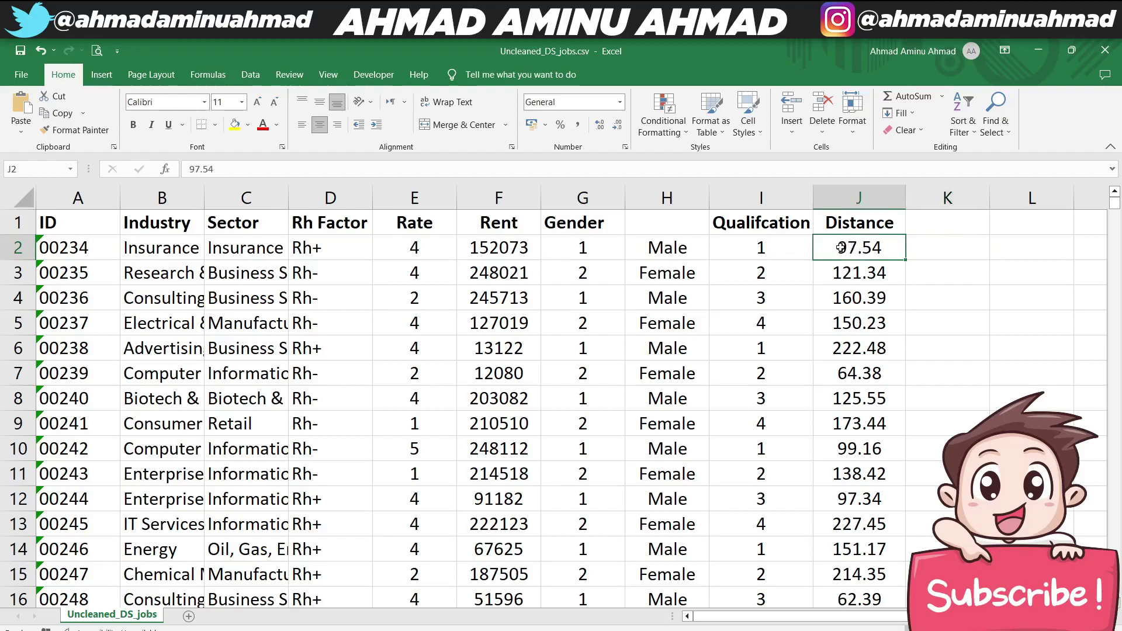